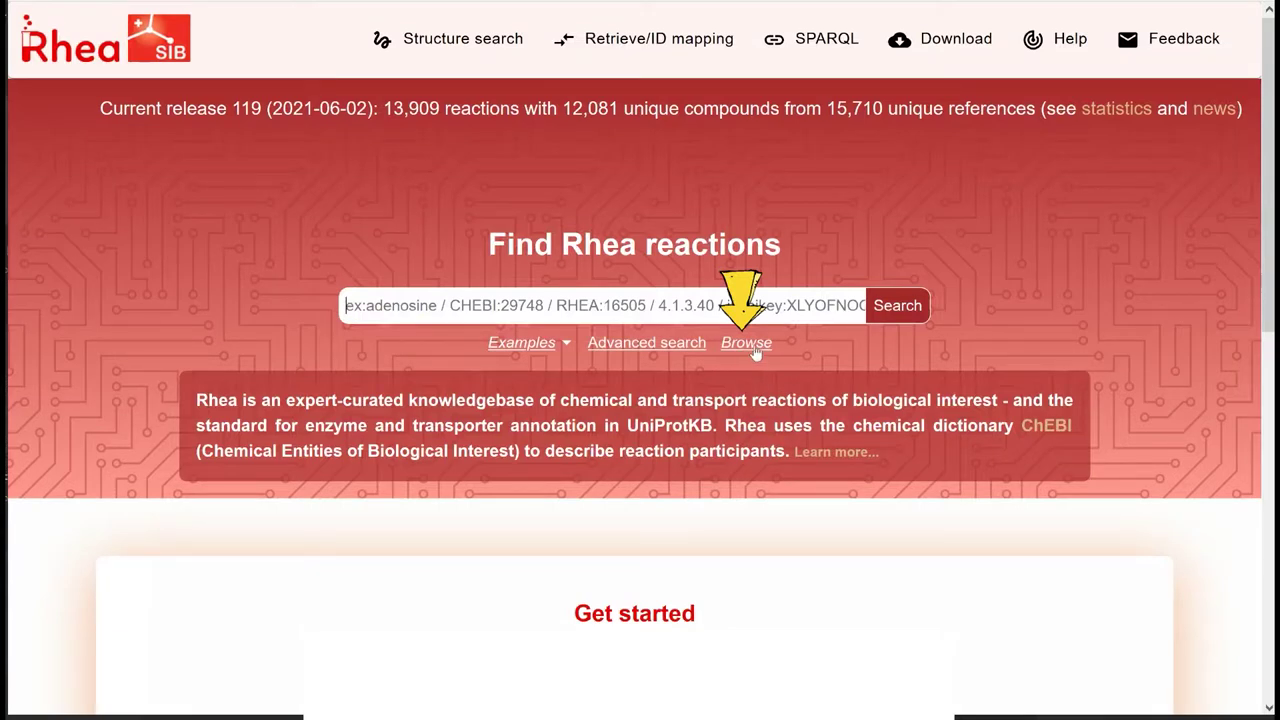
# Browse all 13,909 Rhea reactions, starting from RHEA:10000
pyautogui.click(746, 343)
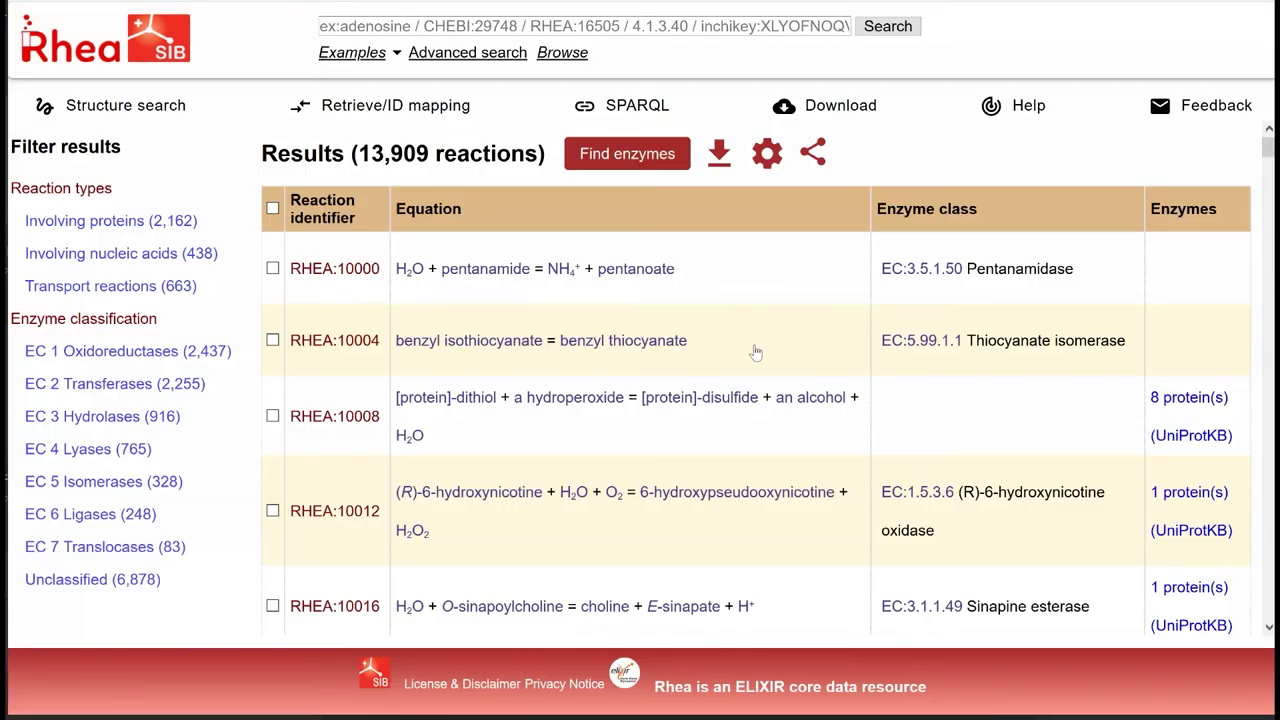
# Add the Gene Ontology column to the results table and scroll to see terms like GO:0018858
pyautogui.click(771, 166)
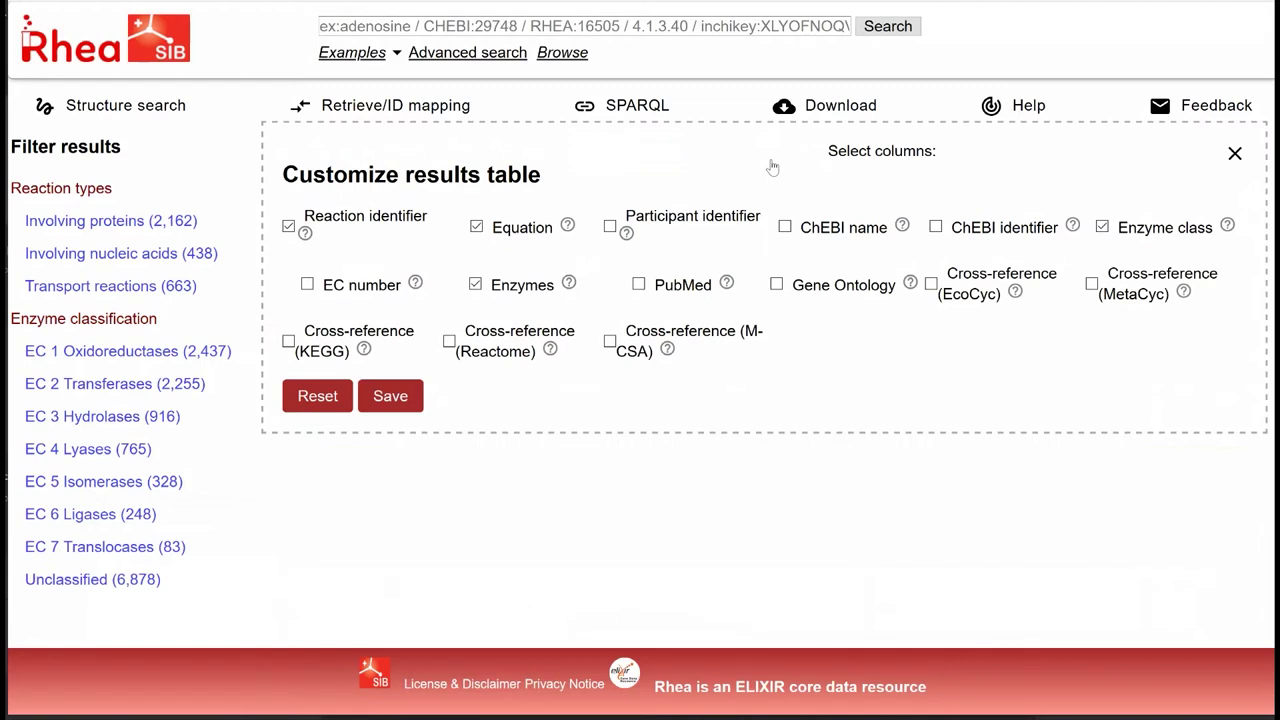
pyautogui.click(777, 288)
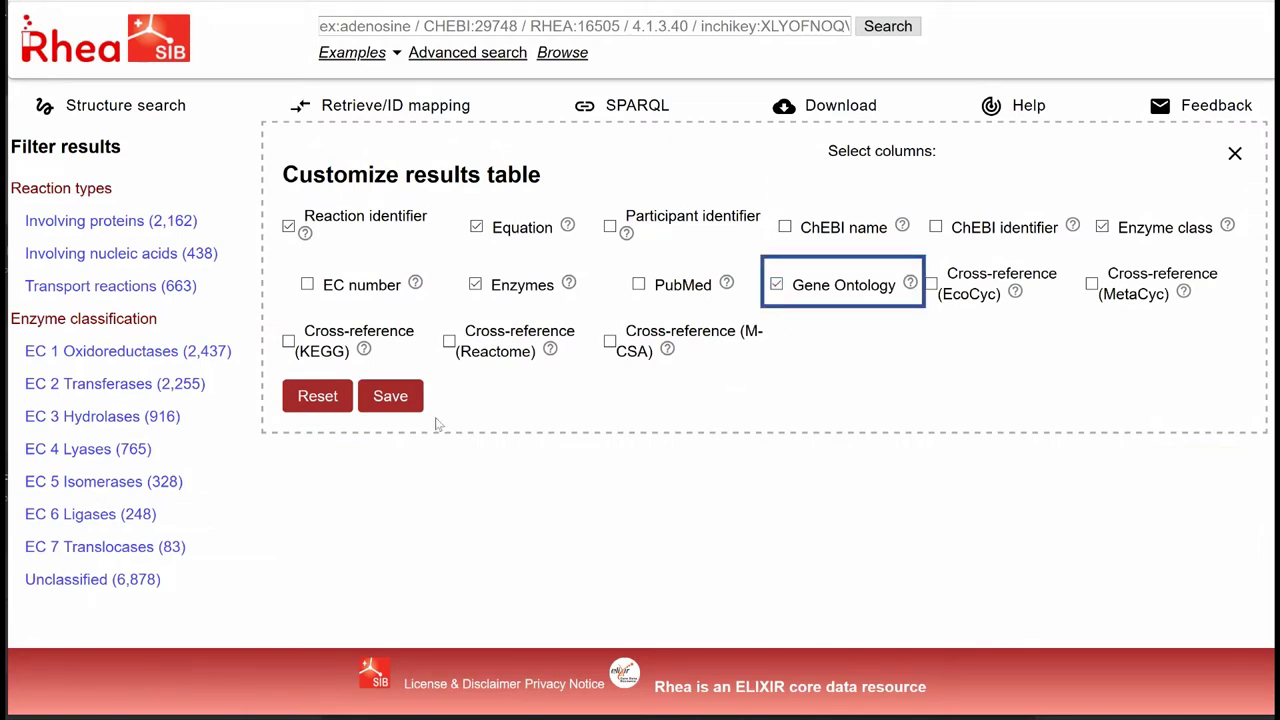
pyautogui.click(395, 405)
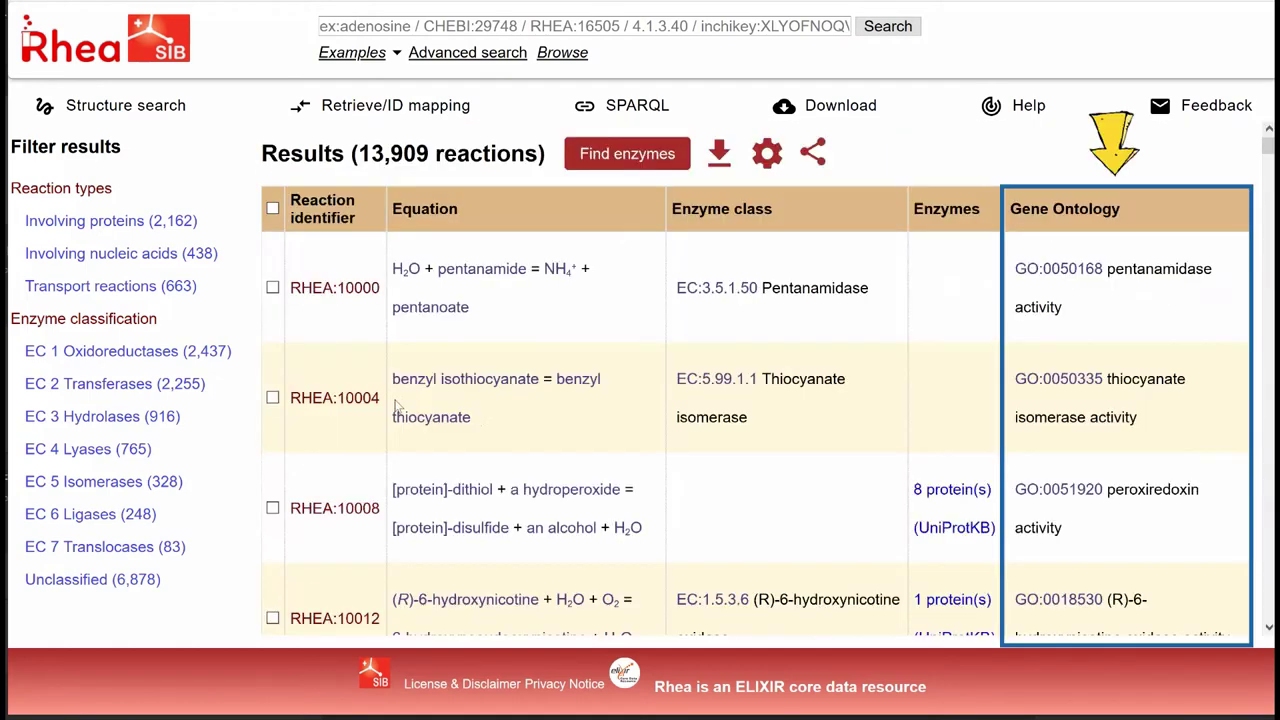
pyautogui.moveTo(1268, 150); pyautogui.dragTo(1266, 218)
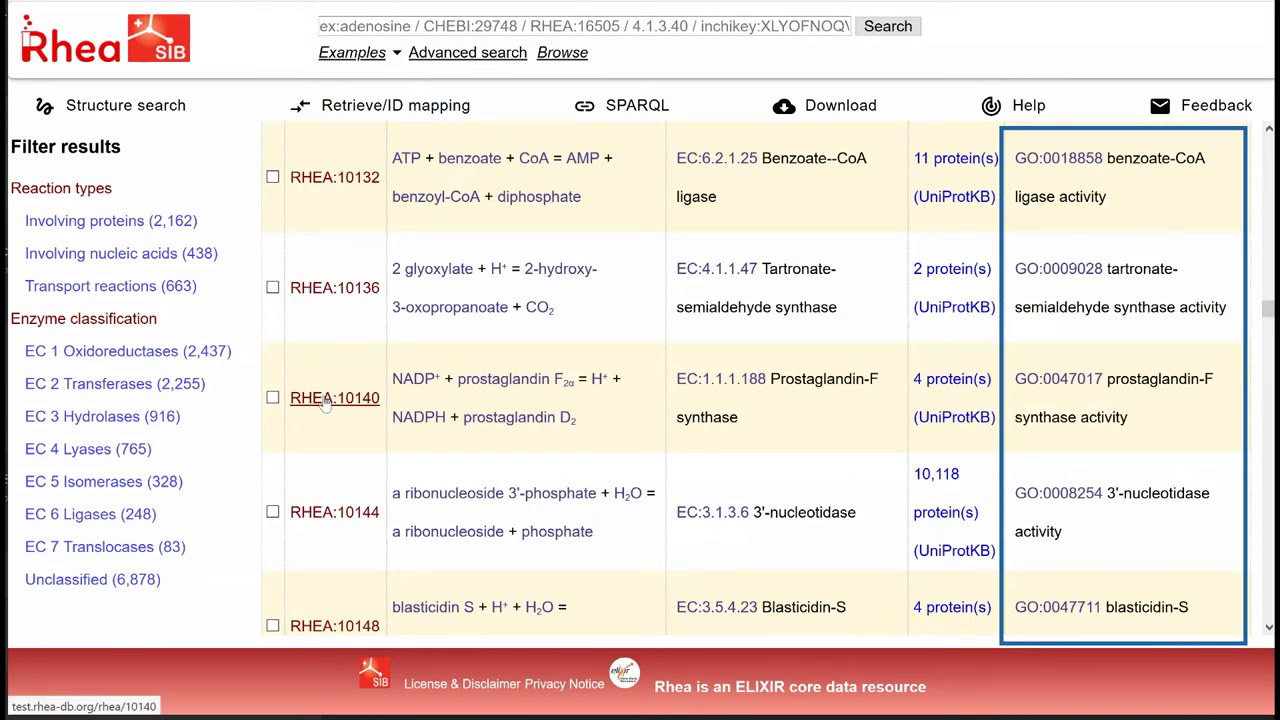
# Open reaction RHEA:10140's cross-references to see GO:0047017 prostaglandin-F synthase activity
pyautogui.click(325, 400)
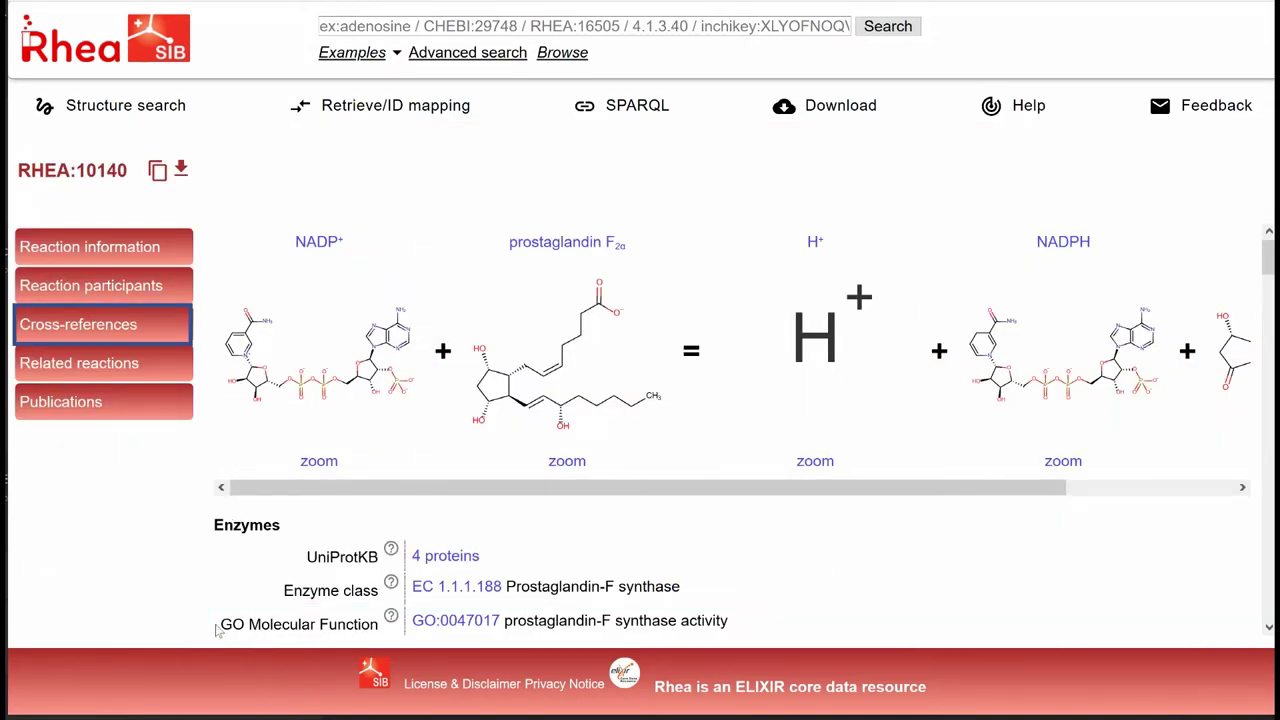
pyautogui.click(163, 328)
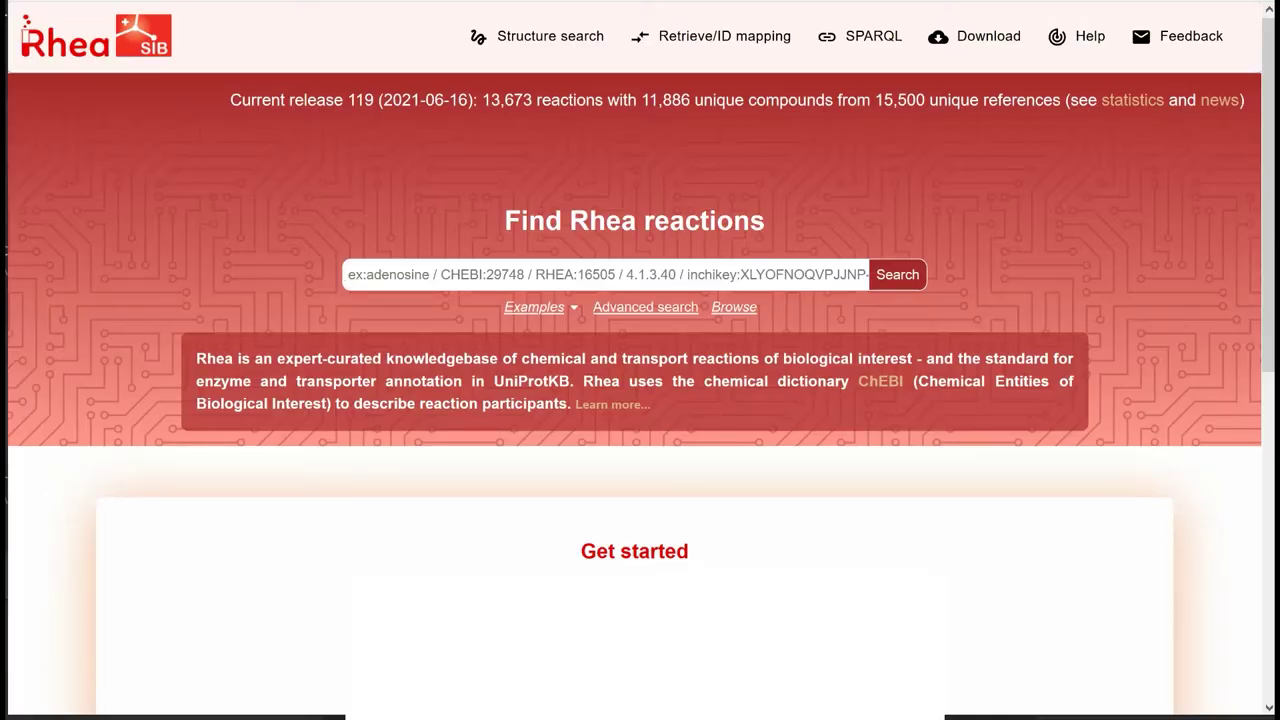
# Clear the search box and run an advanced search with Gene Ontology [GO] set to wildcard '*'
pyautogui.write('GO:*')
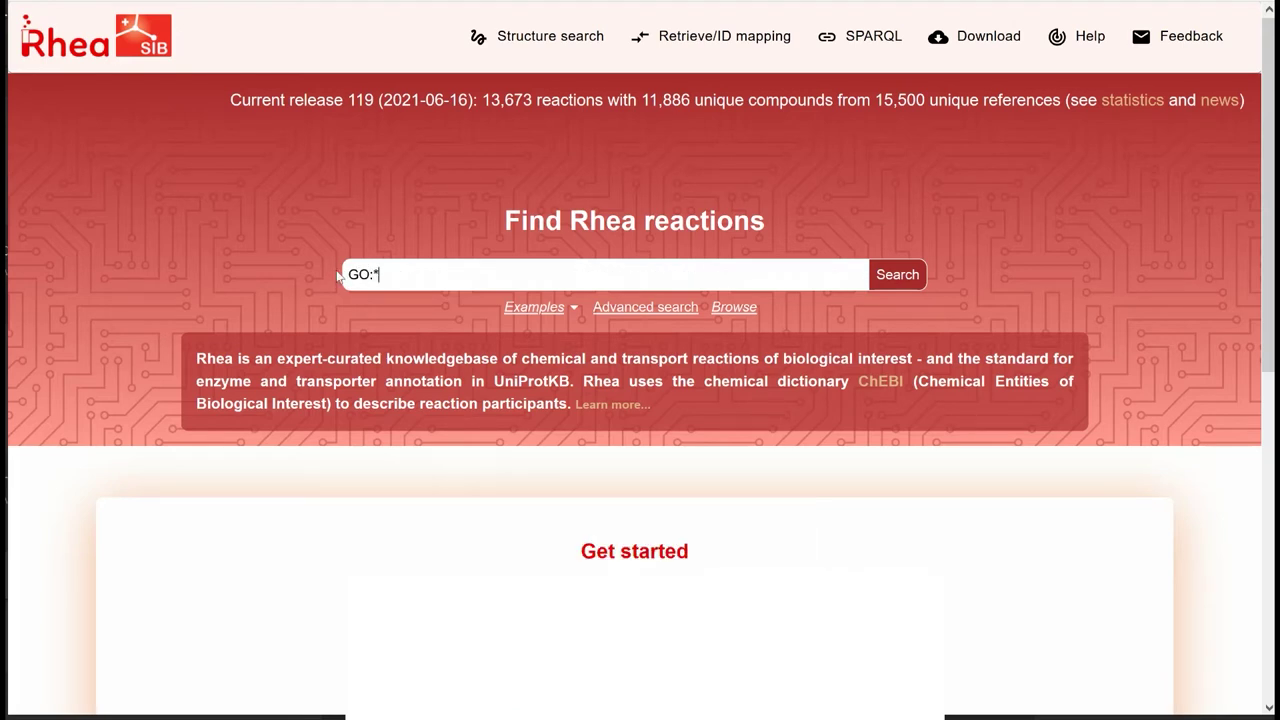
pyautogui.press('BackSpace')
pyautogui.press('BackSpace')
pyautogui.press('BackSpace')
pyautogui.press('BackSpace')
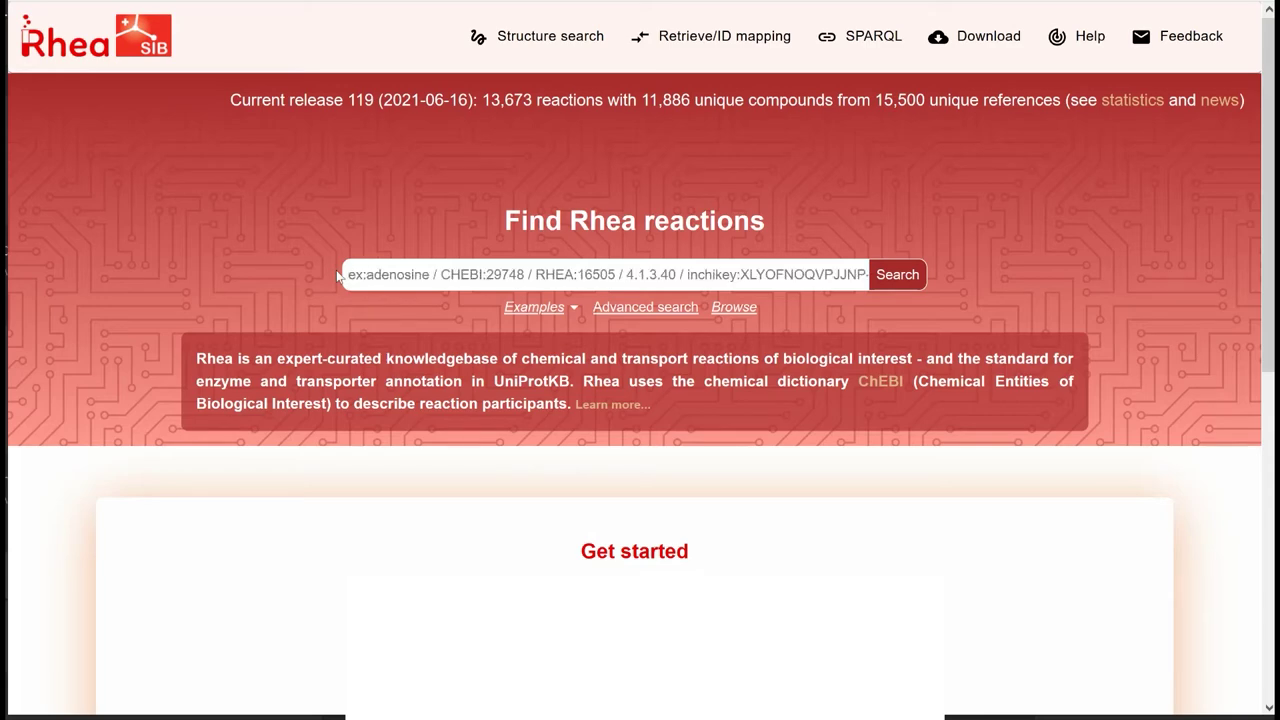
pyautogui.click(628, 310)
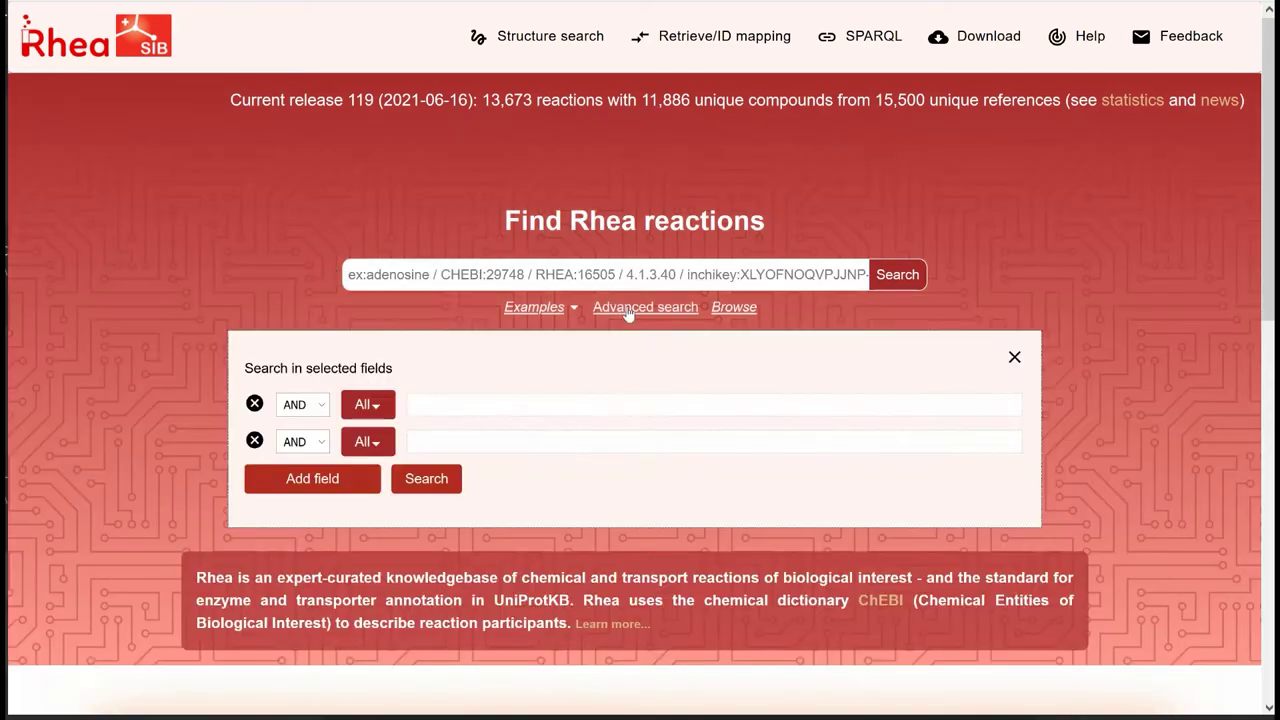
pyautogui.click(376, 406)
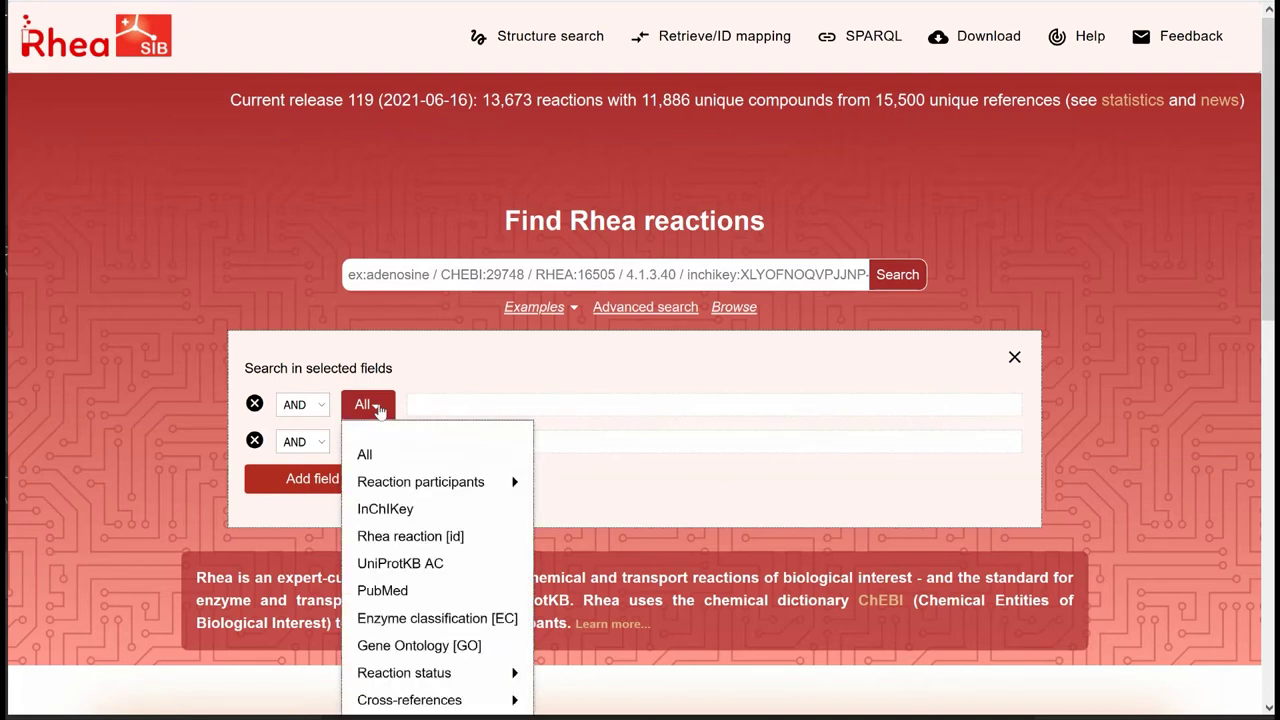
pyautogui.click(397, 645)
pyautogui.click(553, 400)
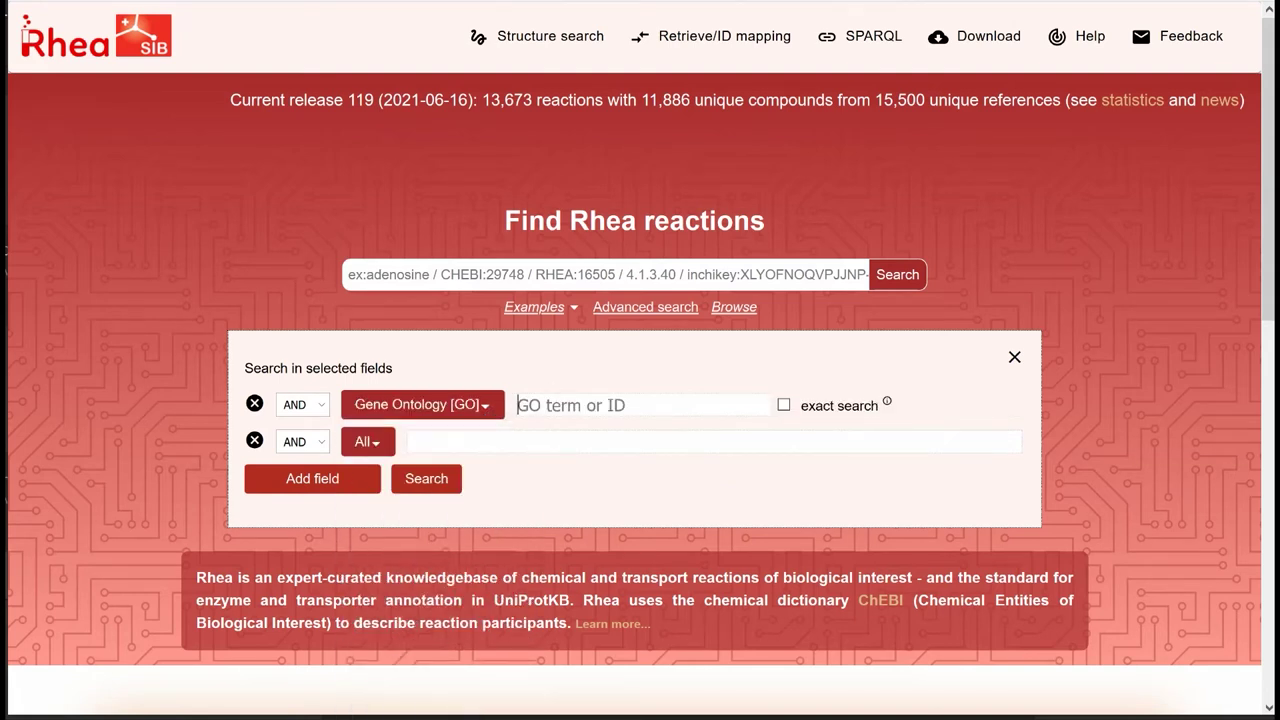
pyautogui.write('*')
pyautogui.click(424, 477)
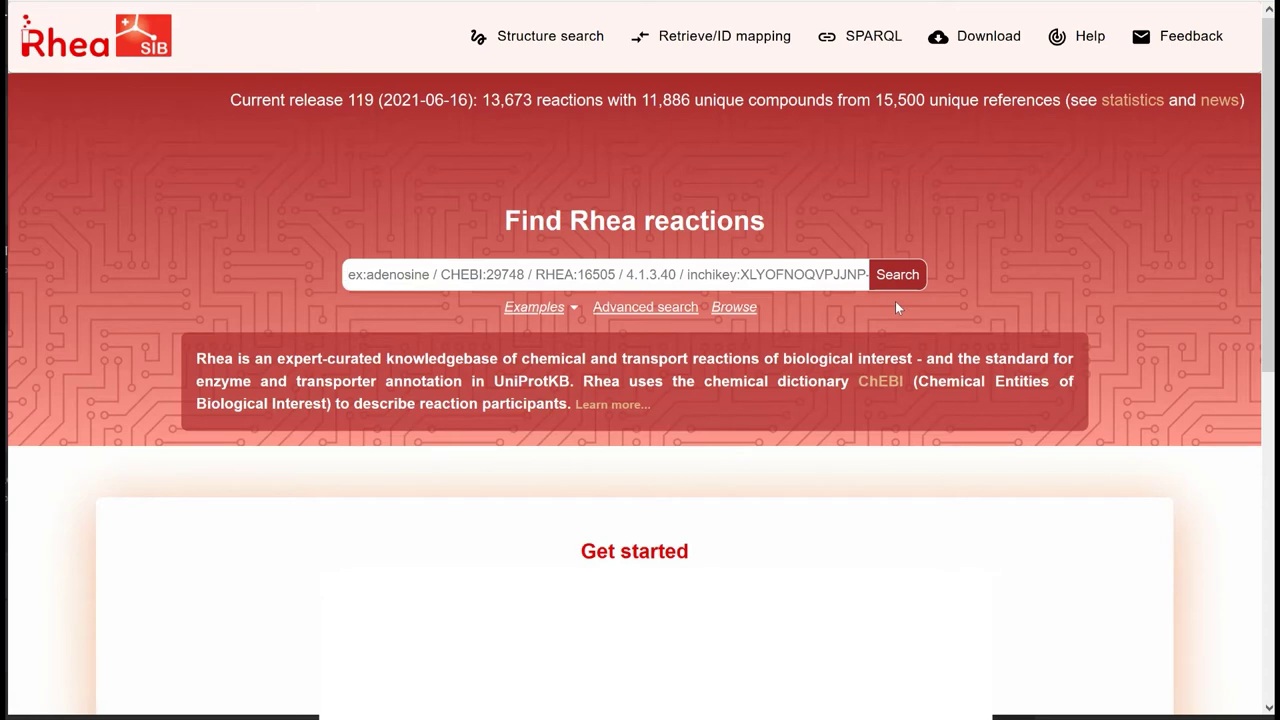
# Search for GO:0051920, returning RHEA:10008 and RHEA:63528
pyautogui.write('GO')
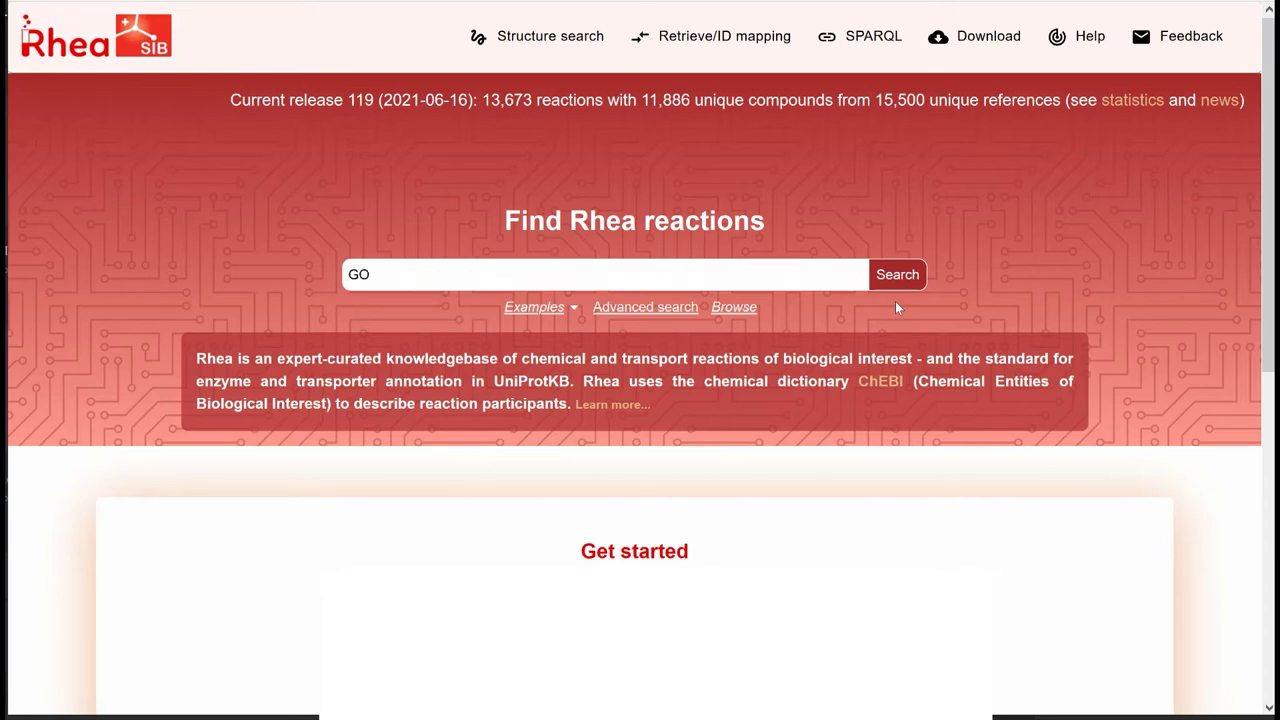
pyautogui.write(':0051920')
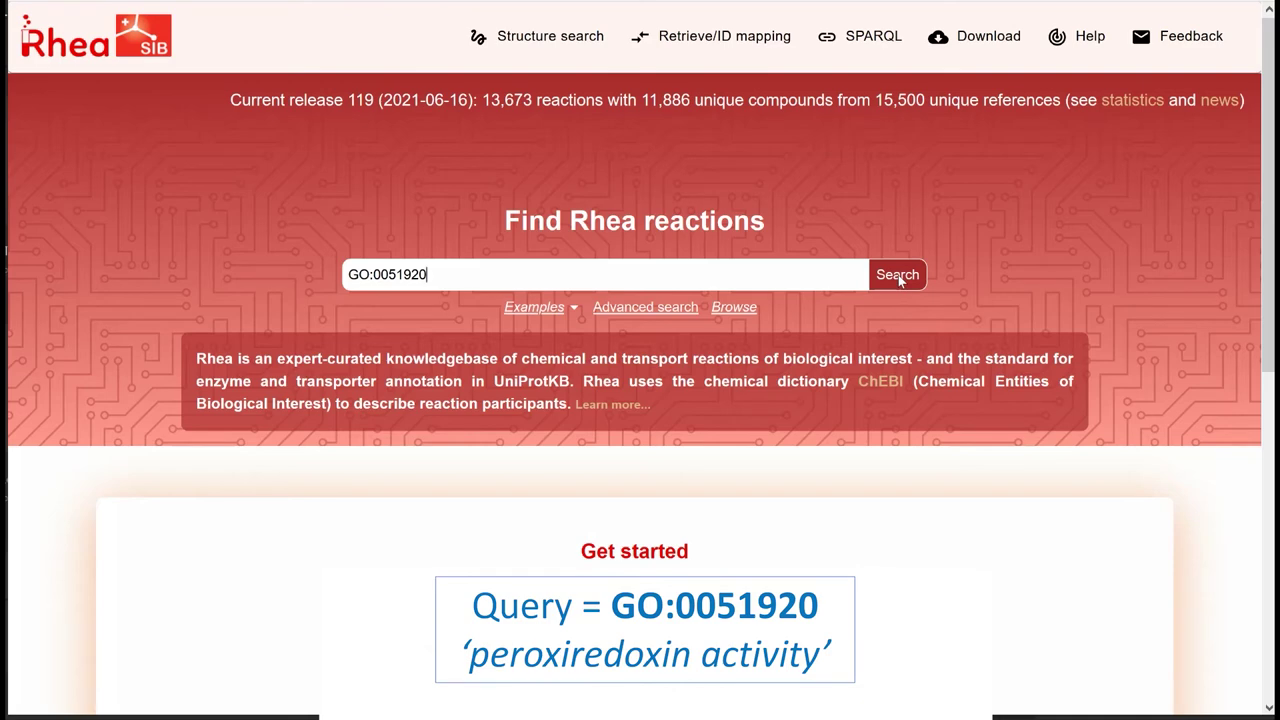
pyautogui.click(899, 280)
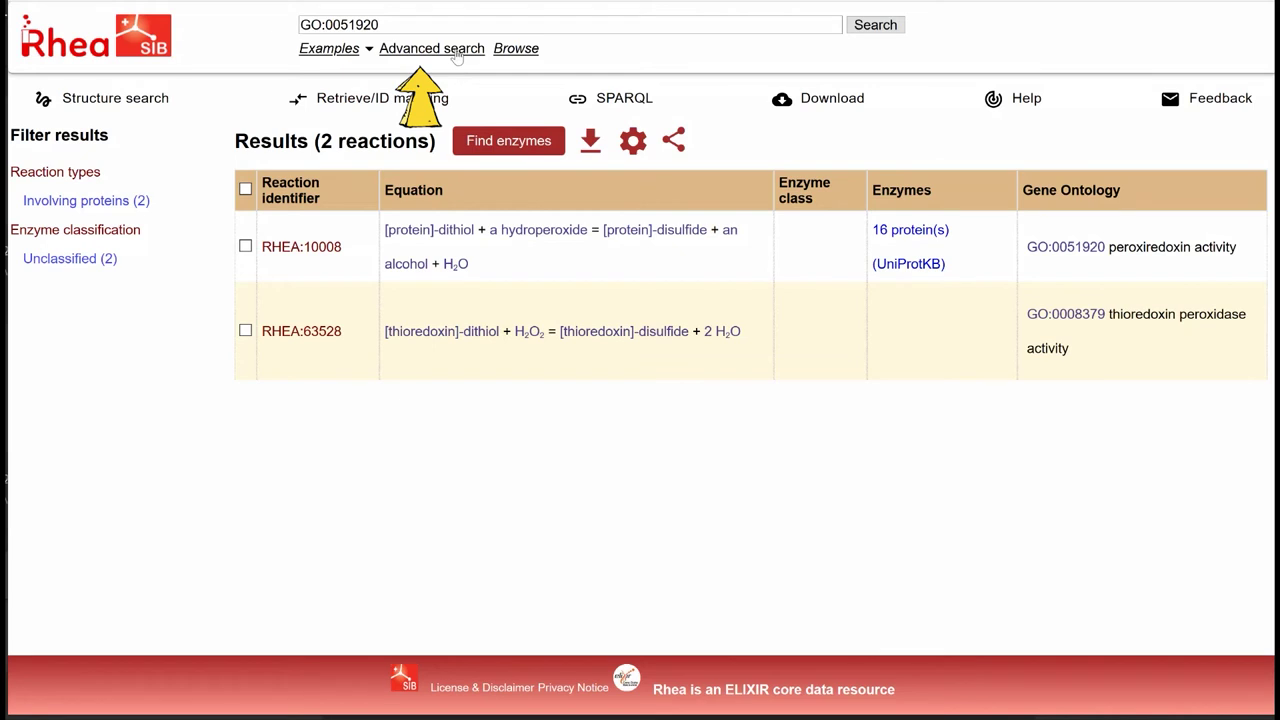
# Limit the GO:0051920 query to exact matches only
pyautogui.click(457, 57)
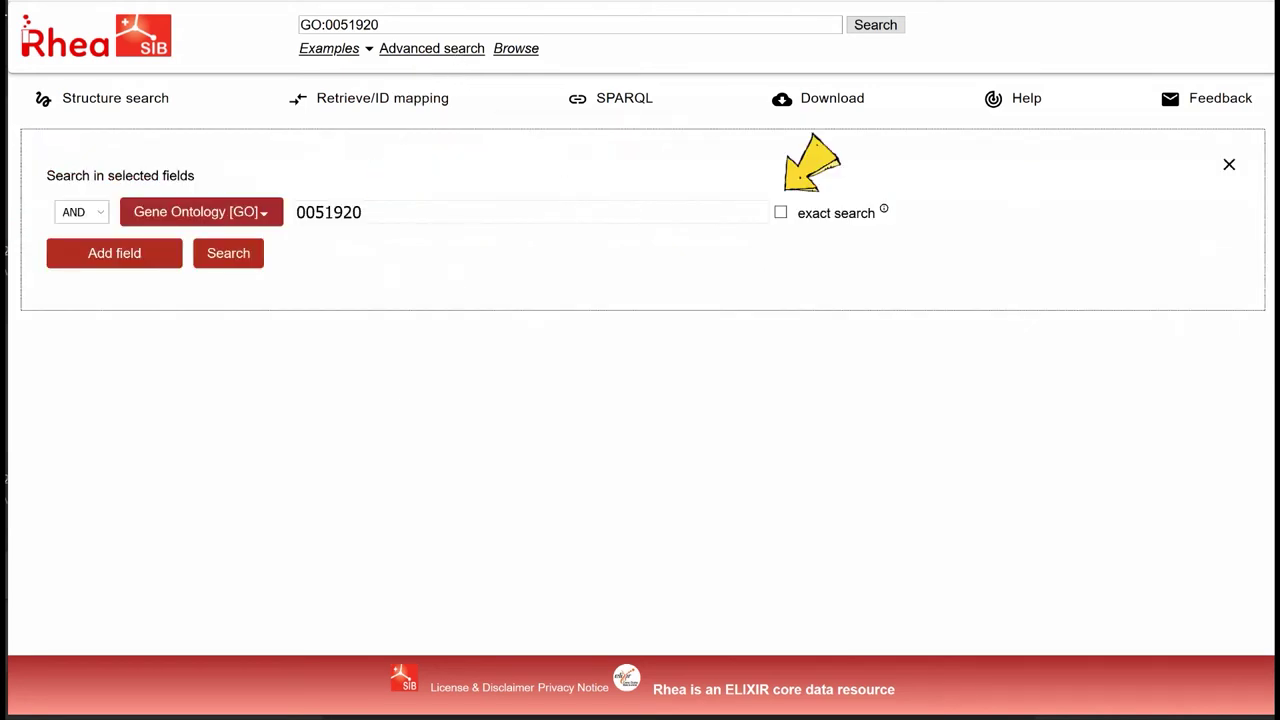
pyautogui.click(781, 214)
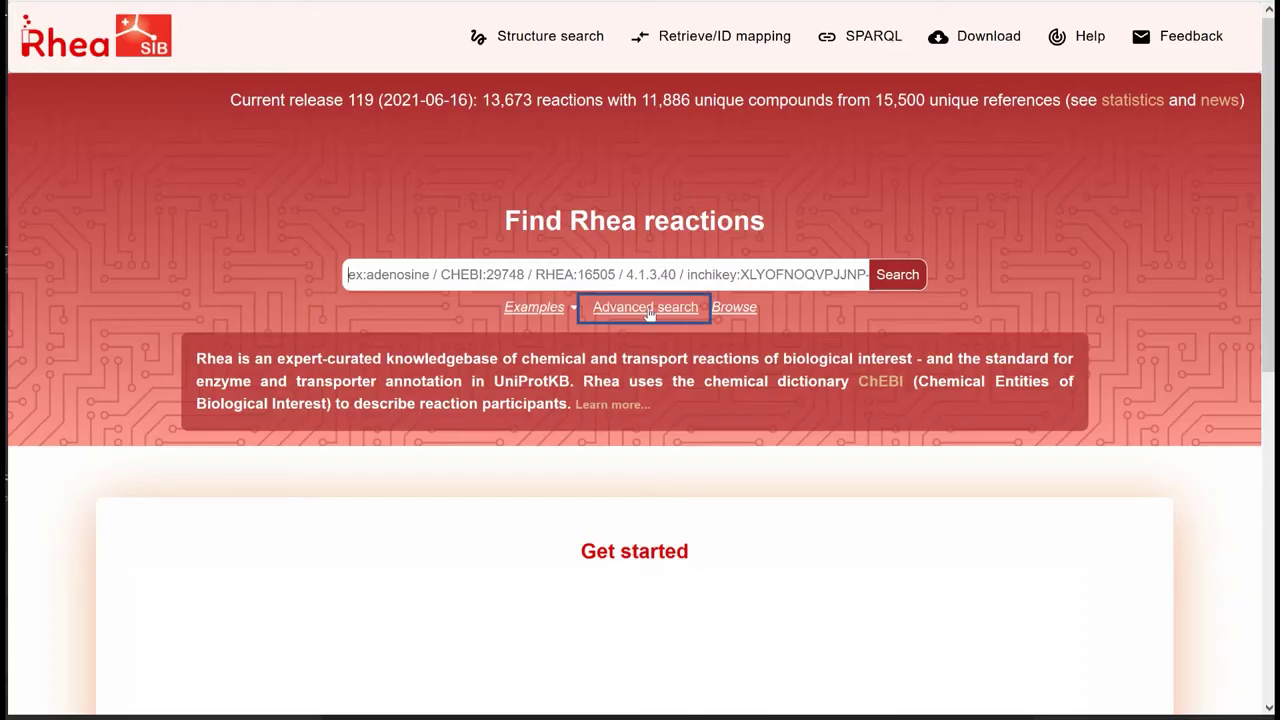
# Advanced-search Gene Ontology for 'tryp', choosing GO:0050364 tryptophan dimethylallyltransferase activity, to get RHEA:14173
pyautogui.click(645, 307)
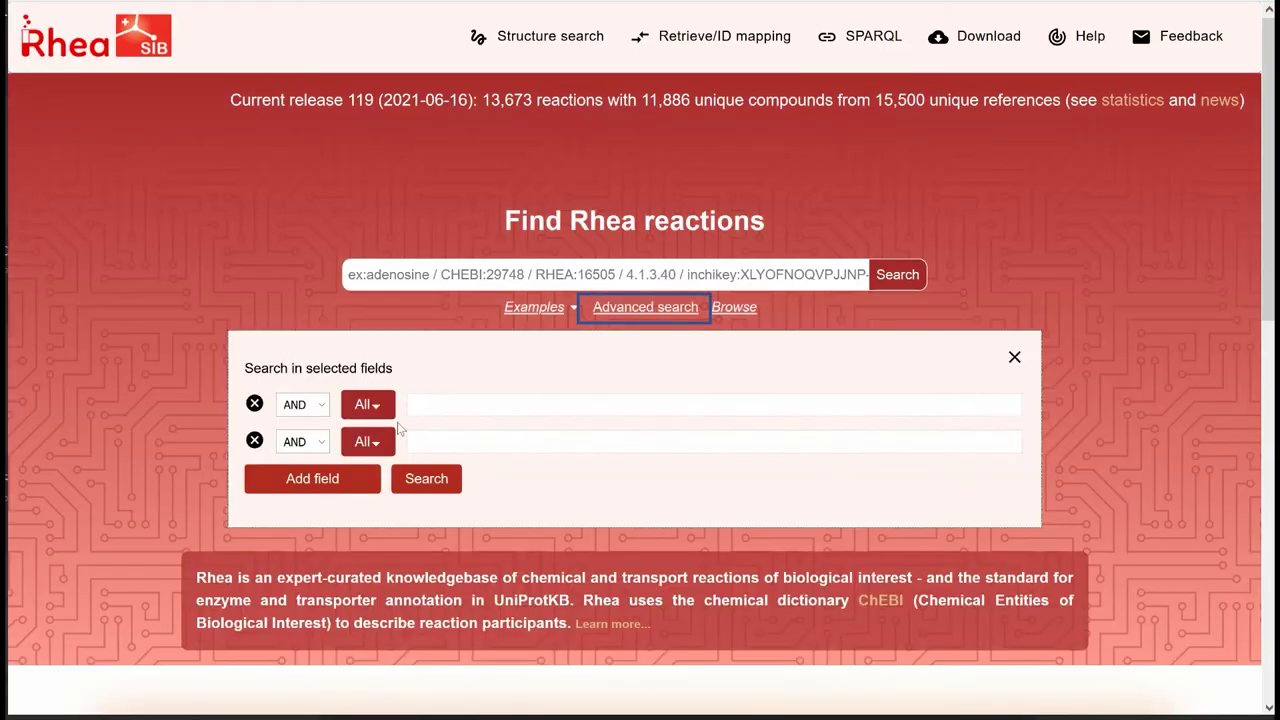
pyautogui.click(366, 405)
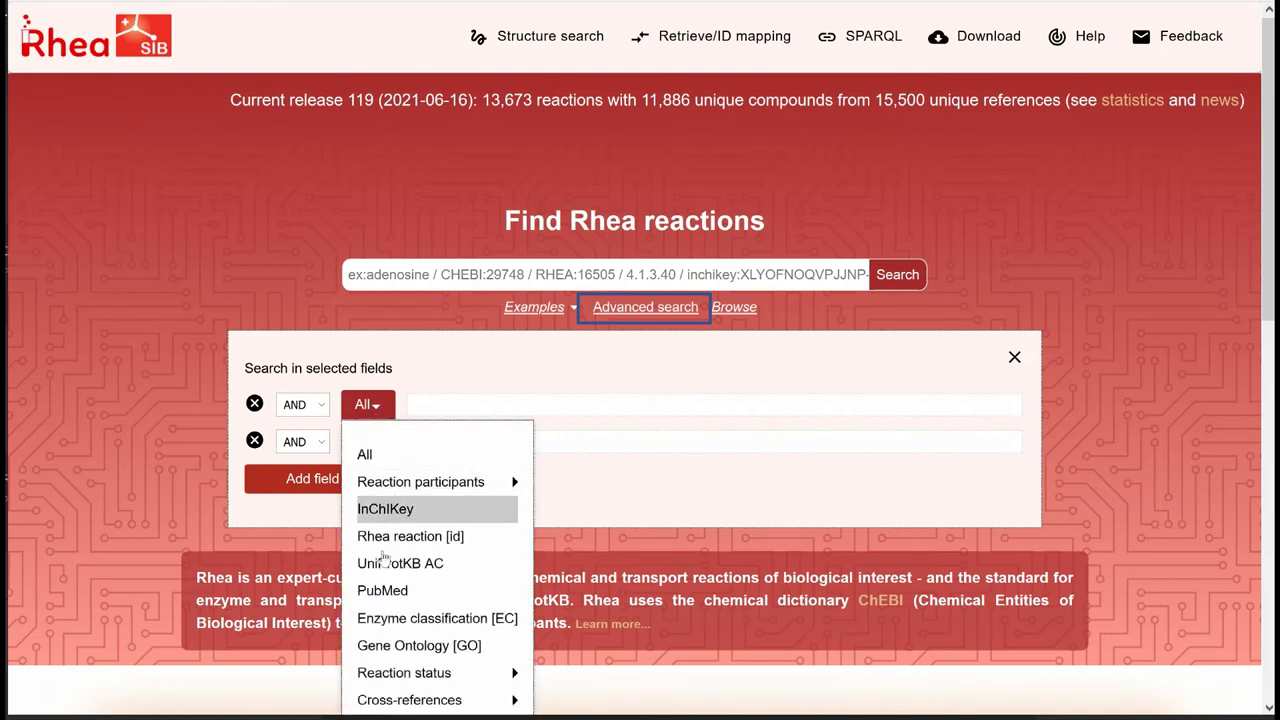
pyautogui.click(375, 646)
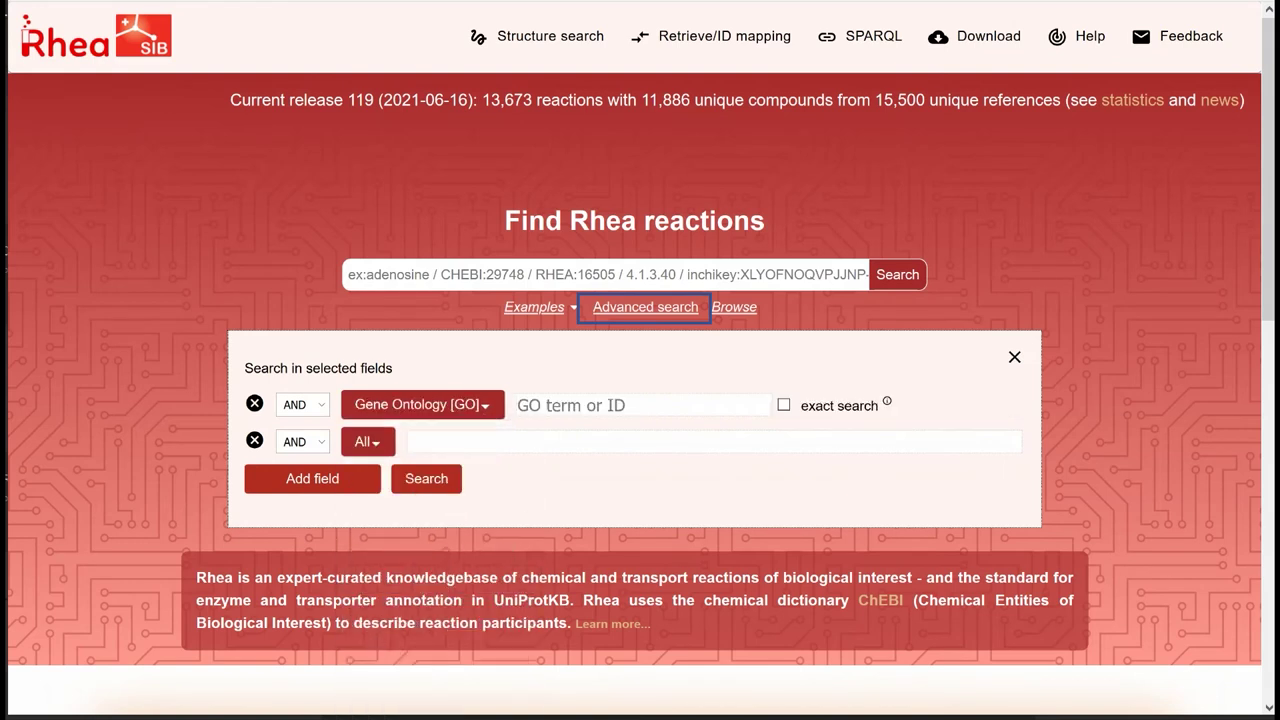
pyautogui.write('tryp')
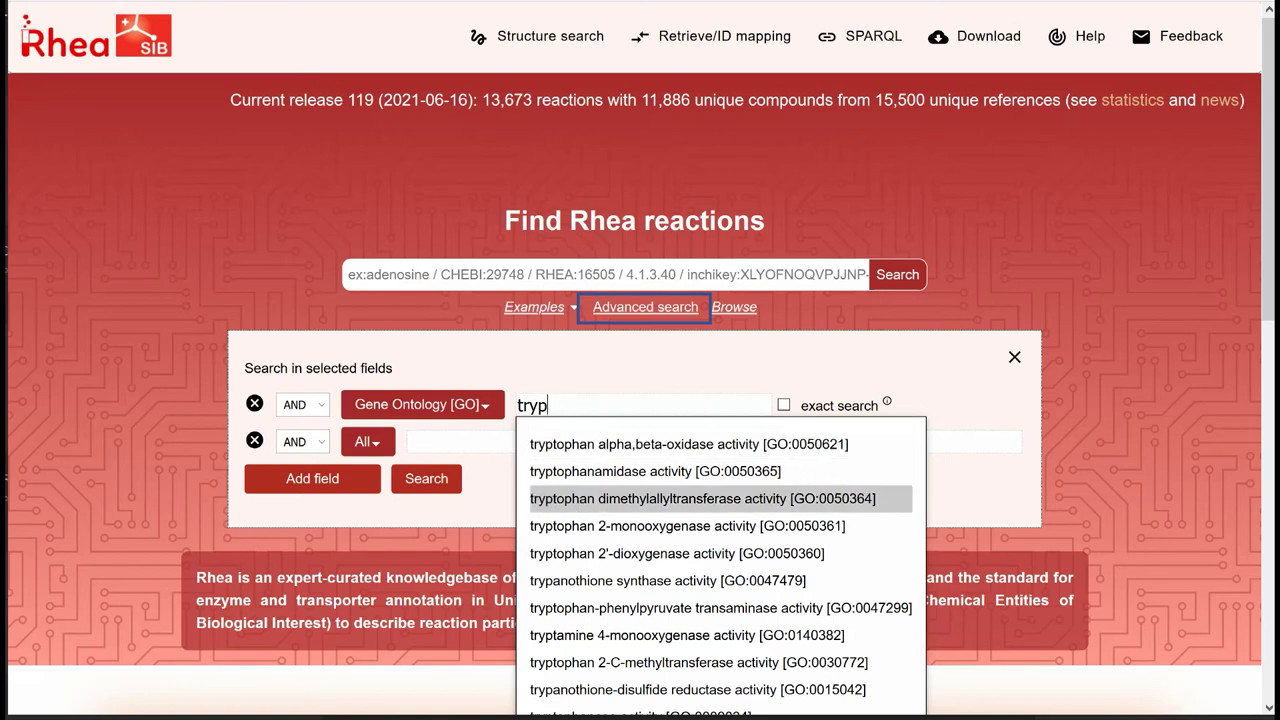
pyautogui.click(700, 498)
pyautogui.click(426, 478)
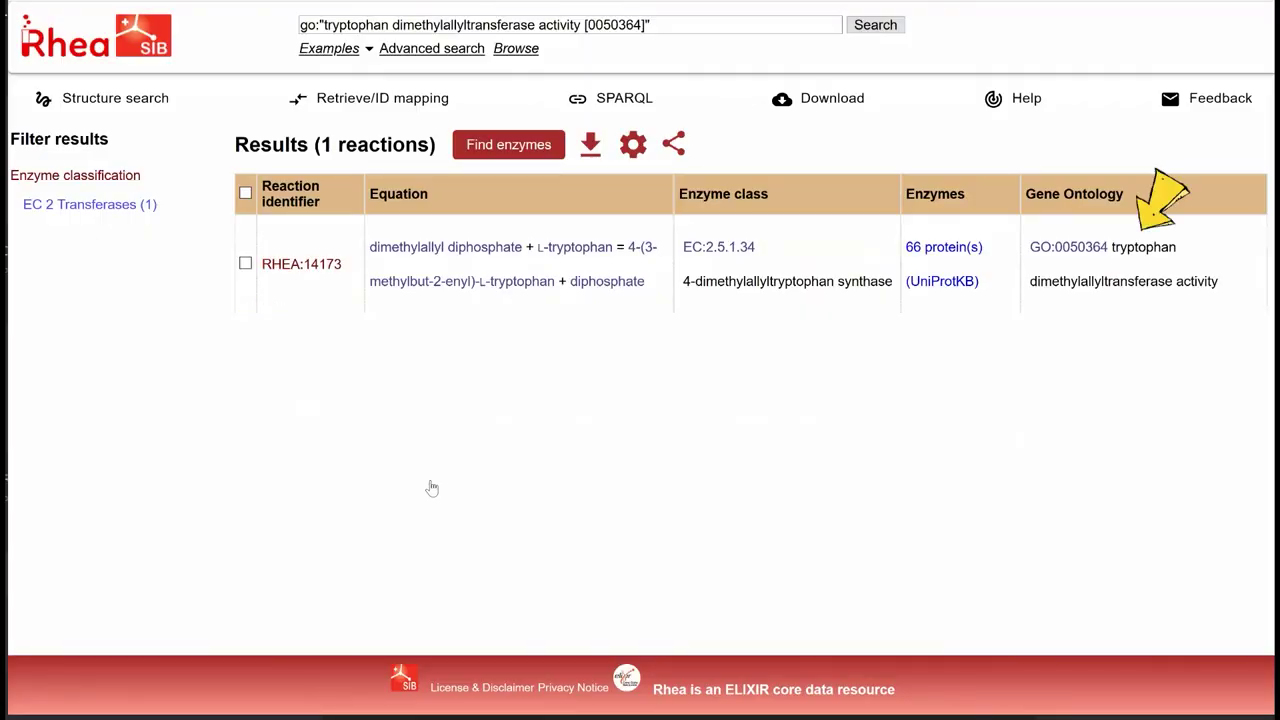
# Open the QuickGO description of GO:0050364 from the result's Gene Ontology column
pyautogui.moveTo(1062, 256)
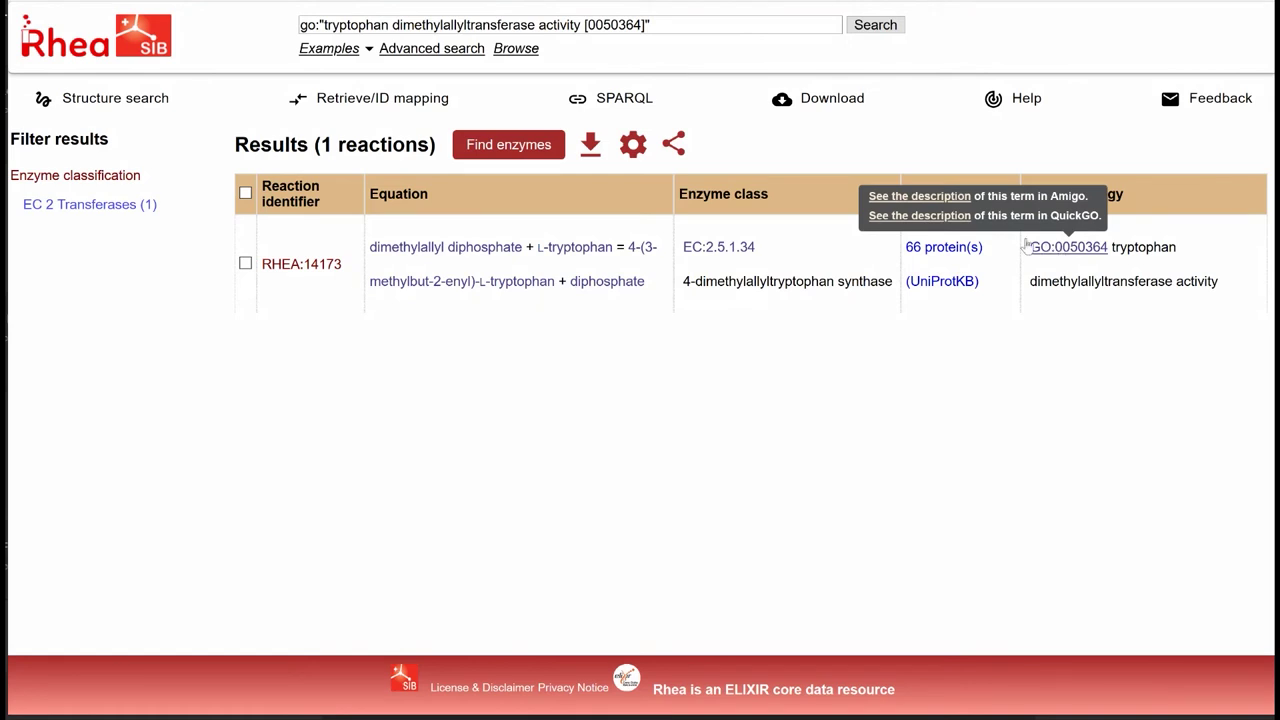
pyautogui.click(949, 220)
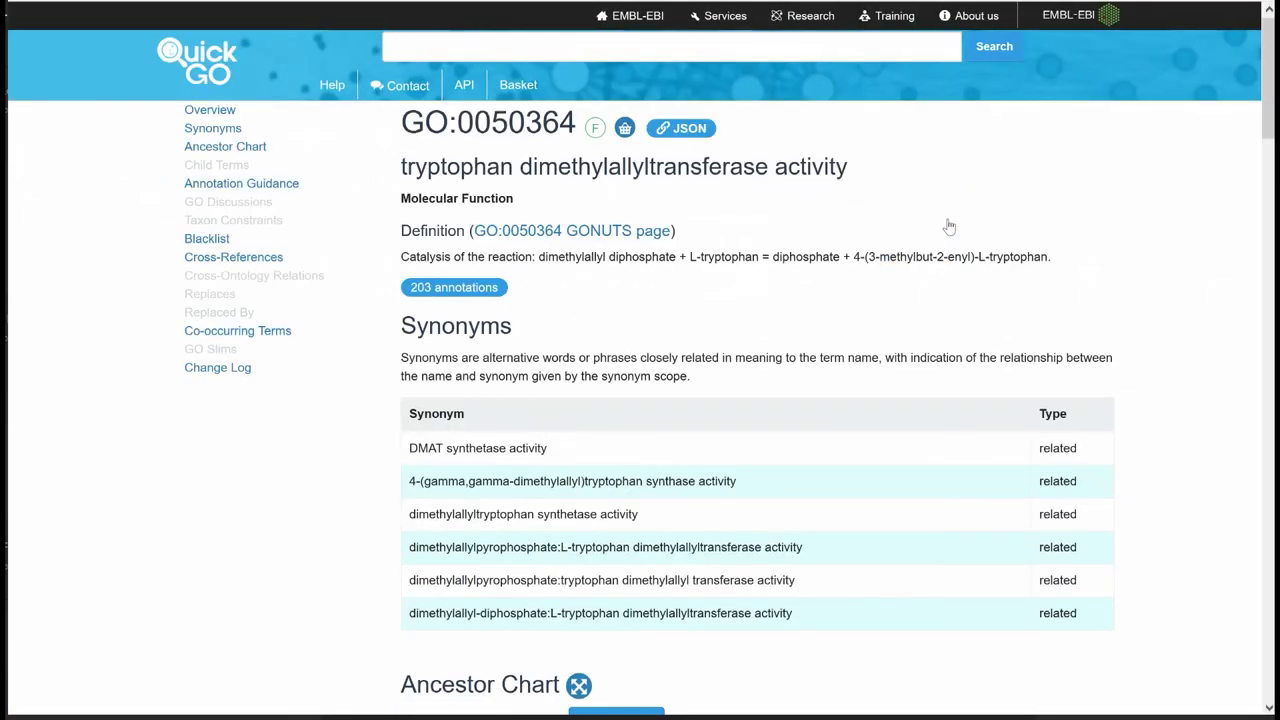
# View the ancestor chart for GO:0050364 in QuickGO
pyautogui.click(242, 150)
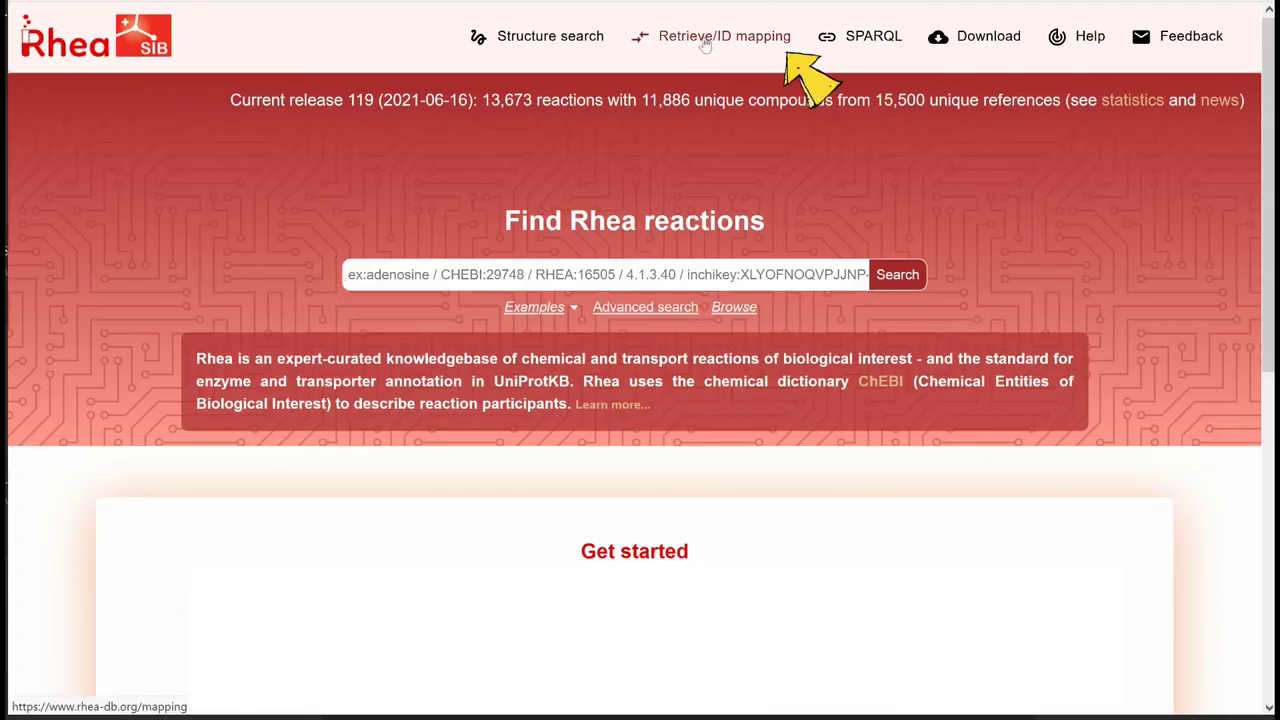
# Map GO:0051920, GO:0050168, GO:0050335 and GO:0018530 to reactions using Gene Ontology (exact) identifiers
pyautogui.click(705, 40)
pyautogui.click(289, 181)
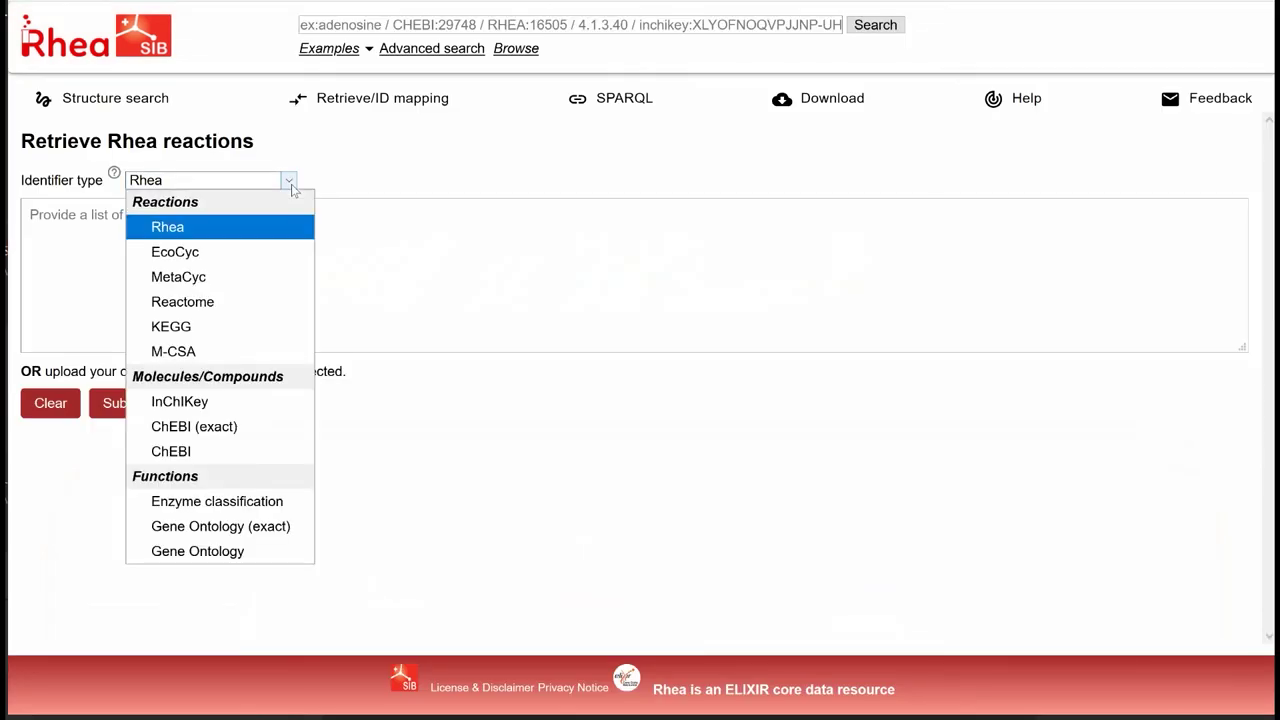
pyautogui.click(305, 526)
pyautogui.write('GO:0051920 GO:0050168 GO:0050335 GO:0018530')
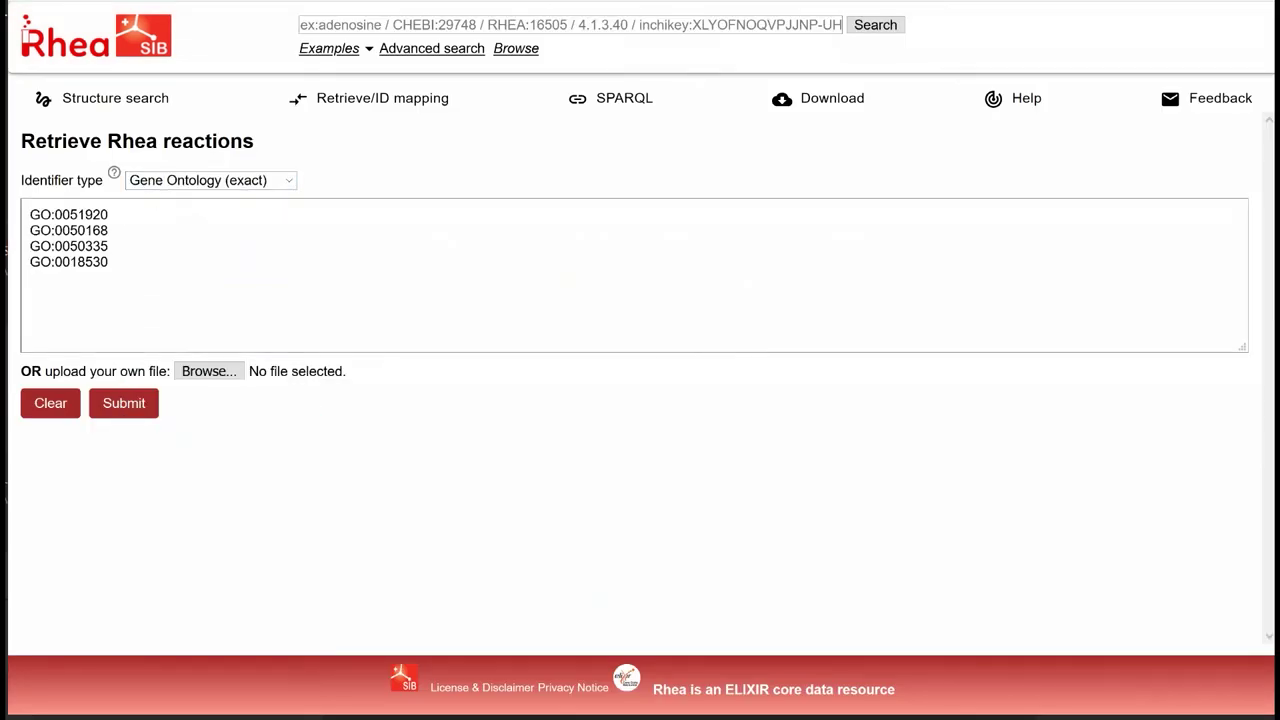
pyautogui.click(121, 407)
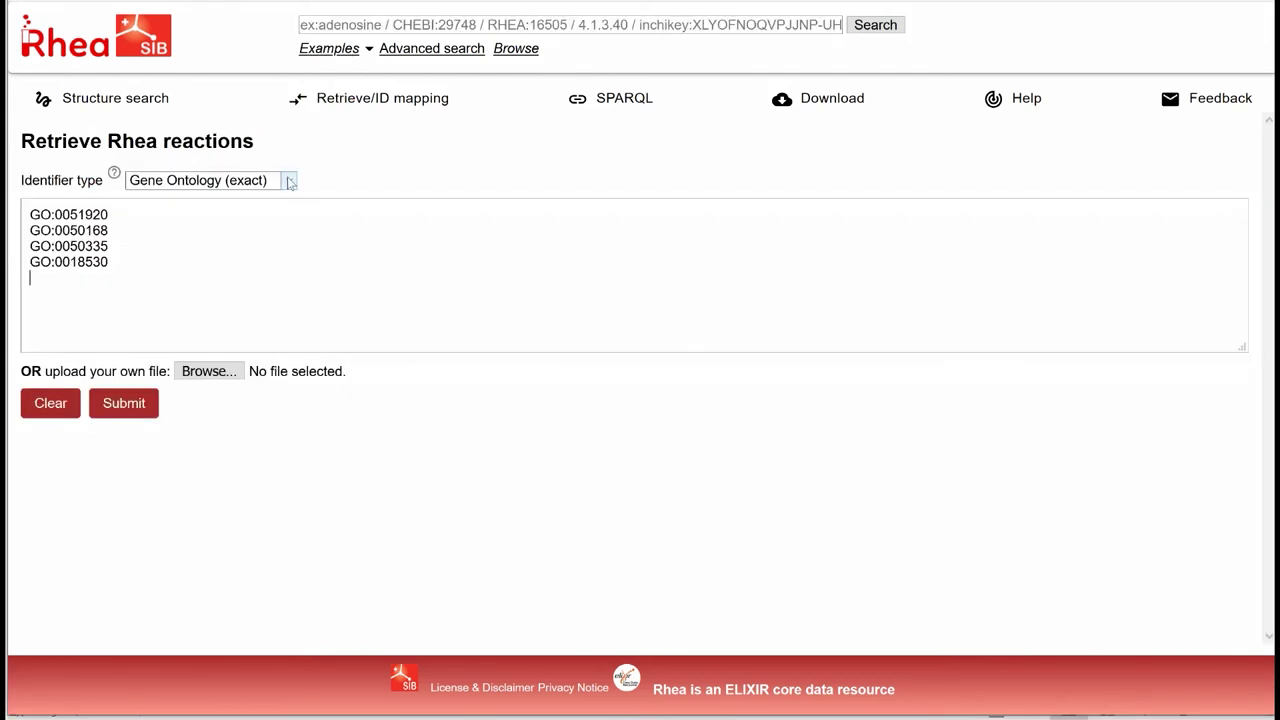
pyautogui.click(289, 181)
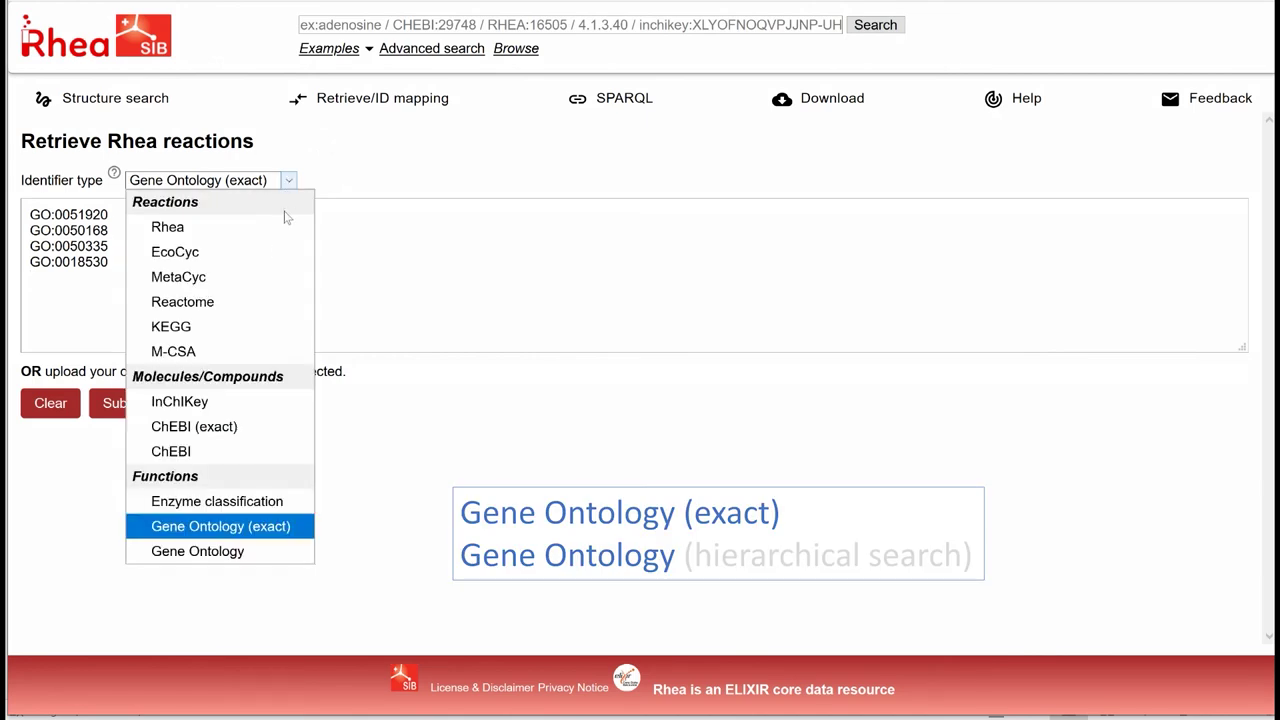
# Resubmit the four GO identifiers as hierarchical 'Gene Ontology' to retrieve 5 reactions, including RHEA:63528
pyautogui.click(222, 551)
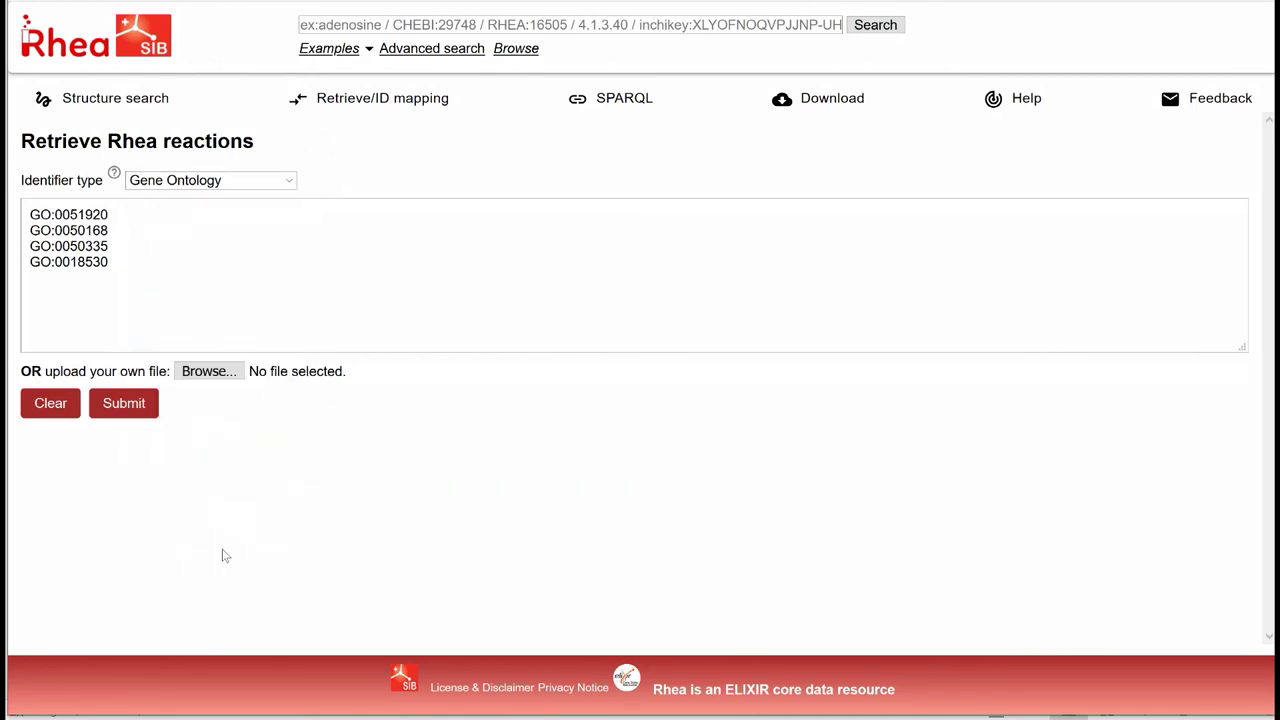
pyautogui.click(121, 405)
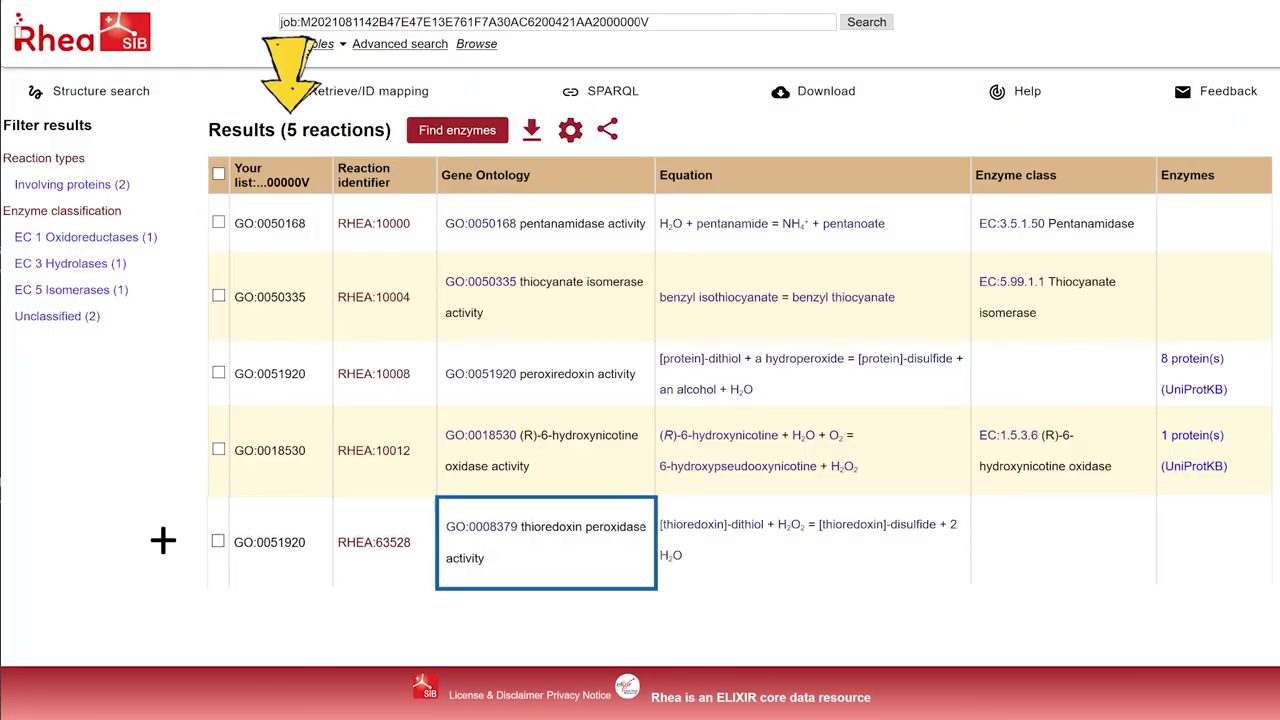